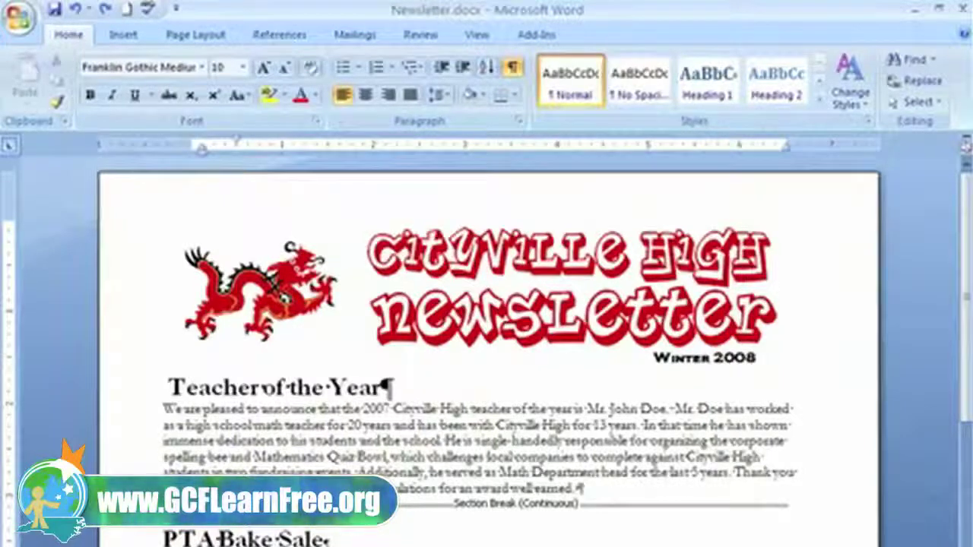
- Open the Insert Picture dialog from the Insert ribbon
click(124, 38)
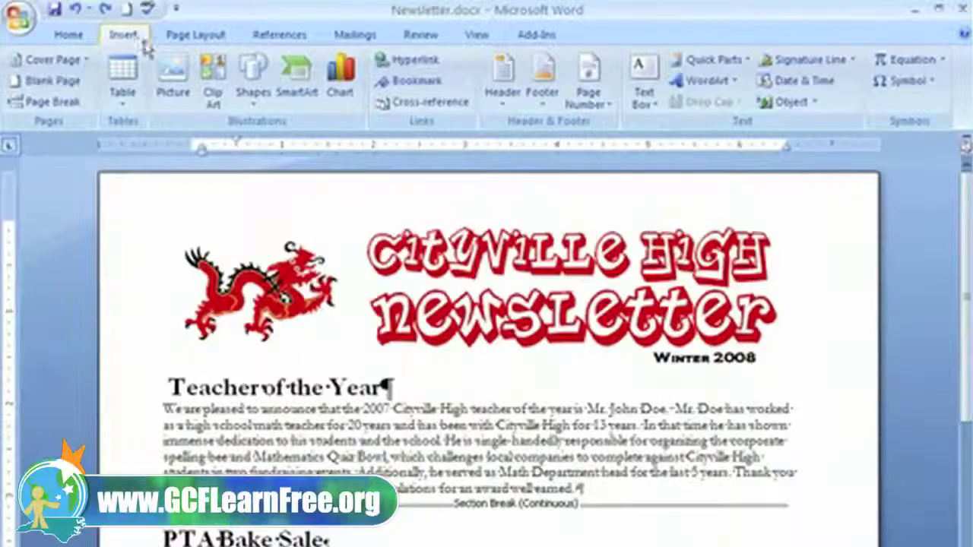
click(171, 84)
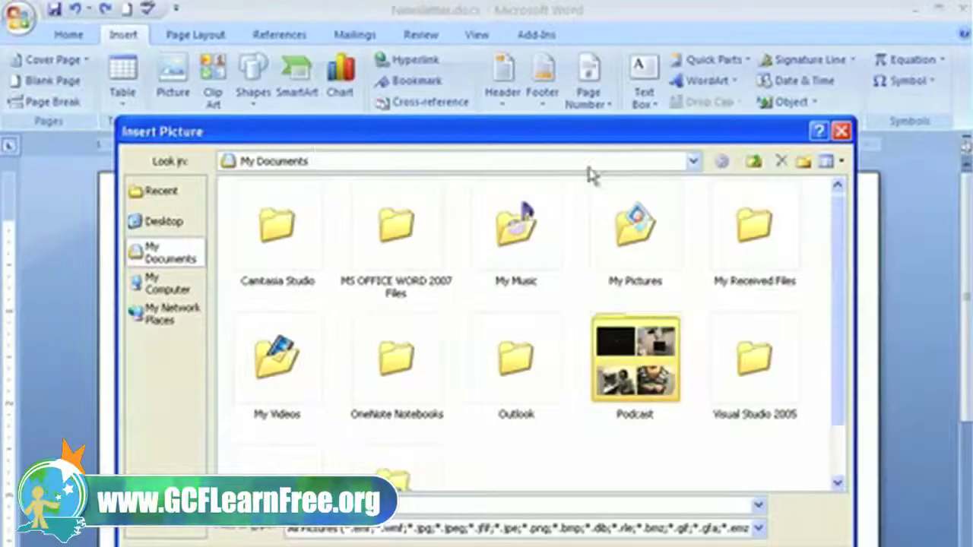
- Insert Mr.Doe.jpg from the Desktop into the newsletter
click(693, 162)
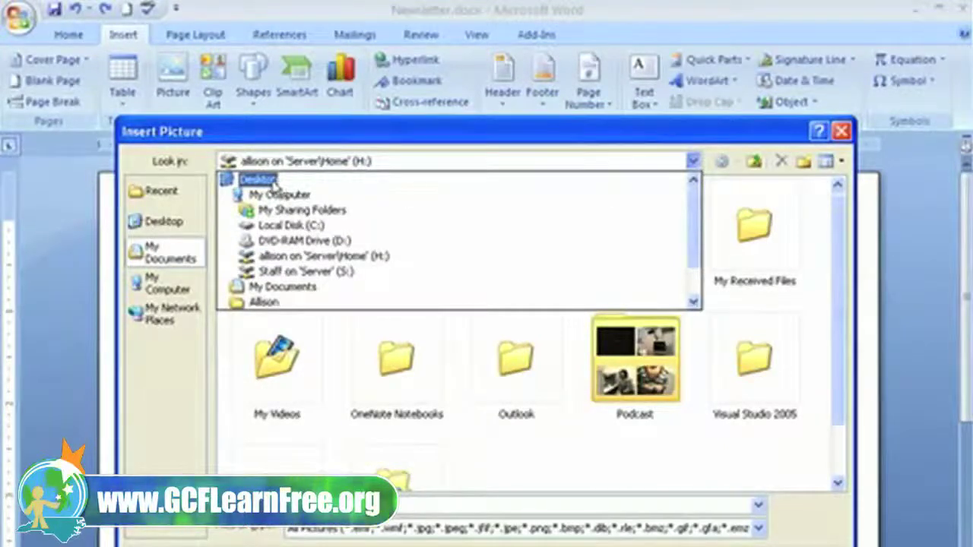
click(272, 181)
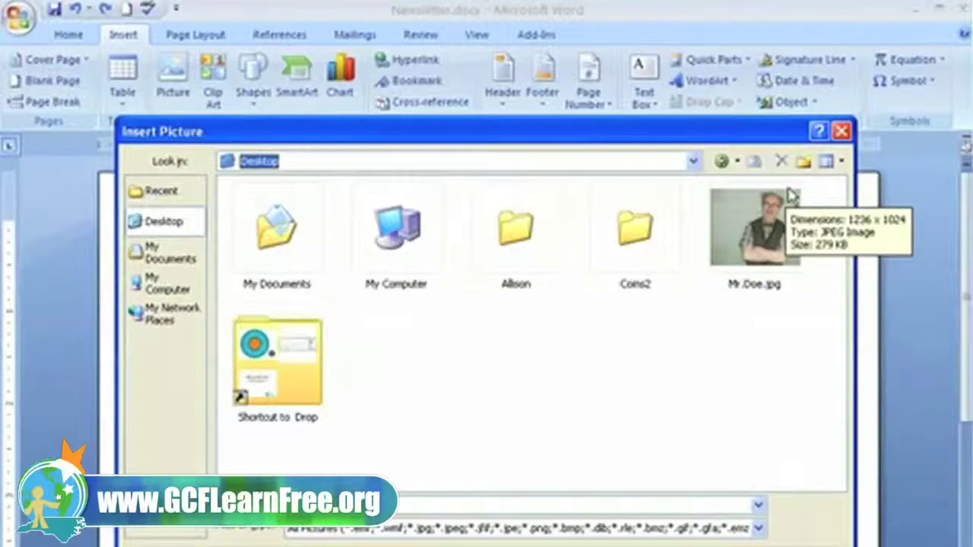
click(726, 196)
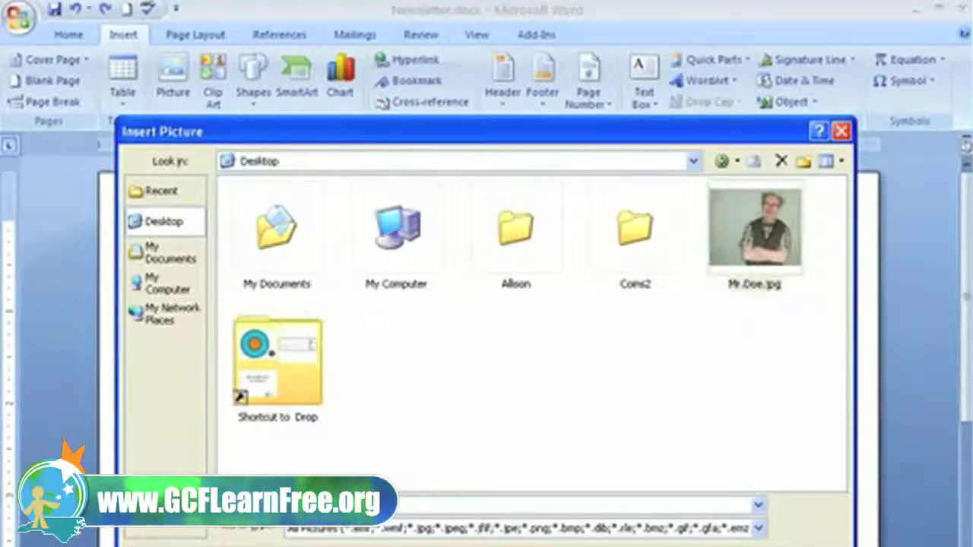
key(Return)
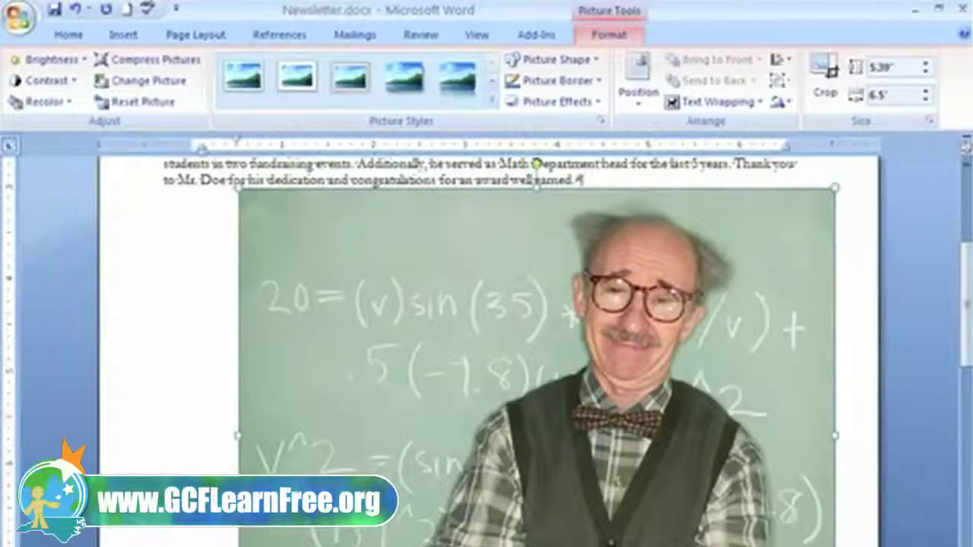
- Select the Mr. Doe photo below the article, now about 2.68" by 3.24"
scroll(486, 342, down, 1)
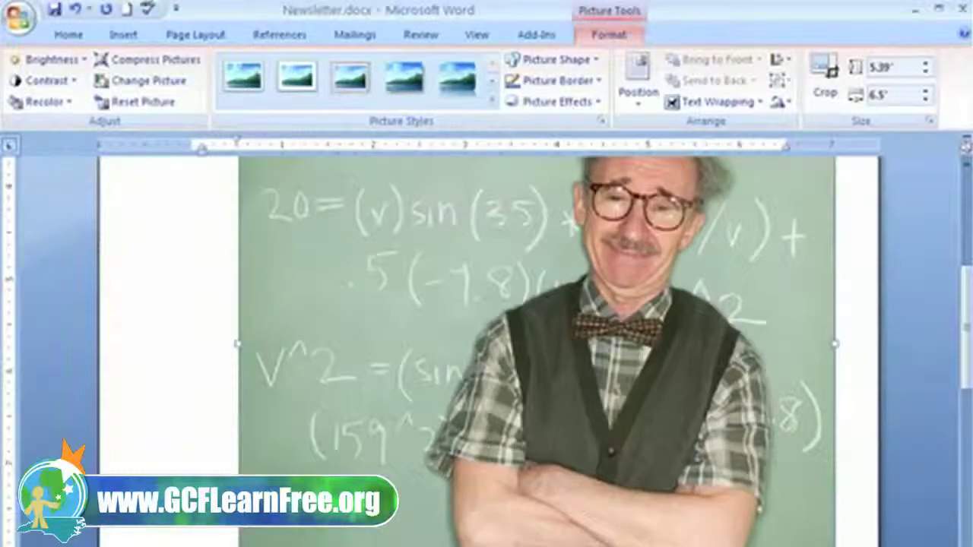
scroll(537, 162, up, 1)
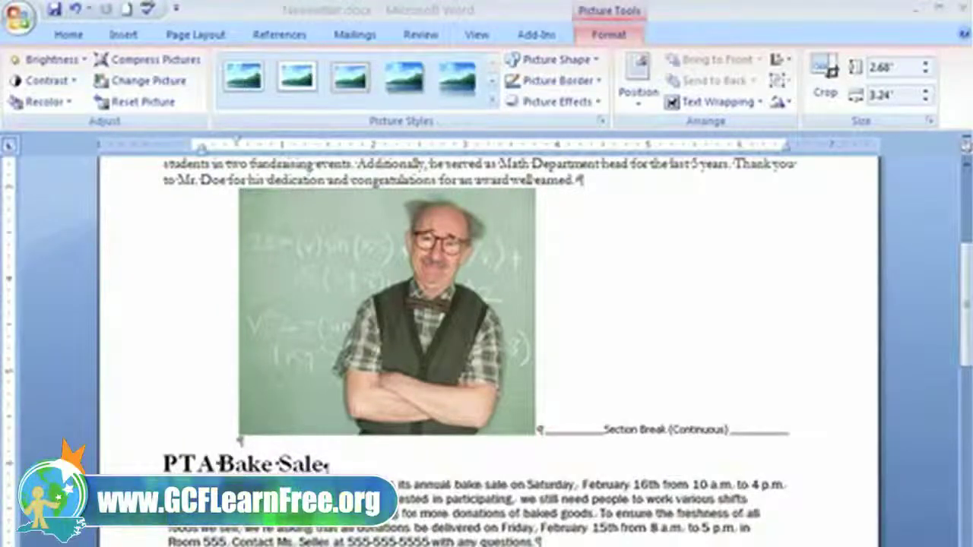
click(316, 388)
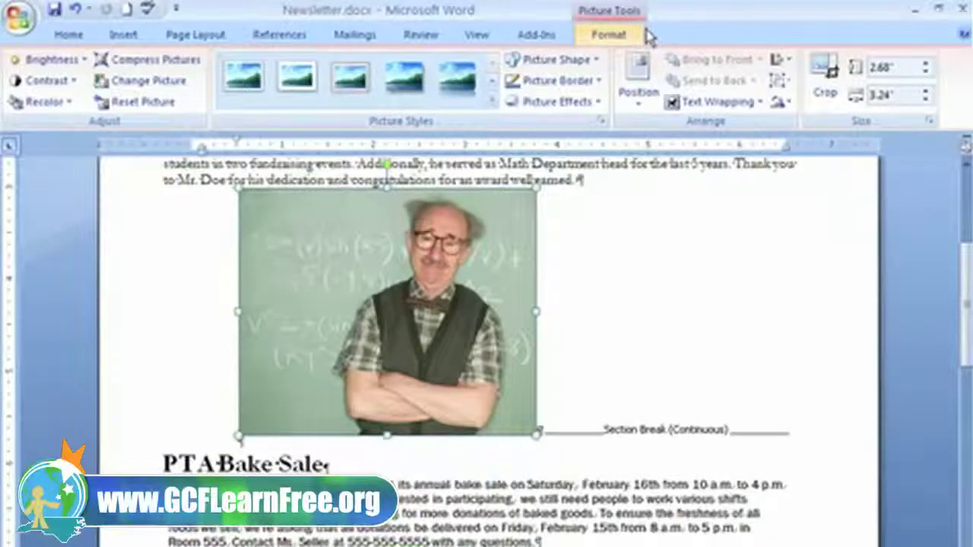
- Wrap the photo Square, then Behind Text, moving it toward the right of the page
click(758, 102)
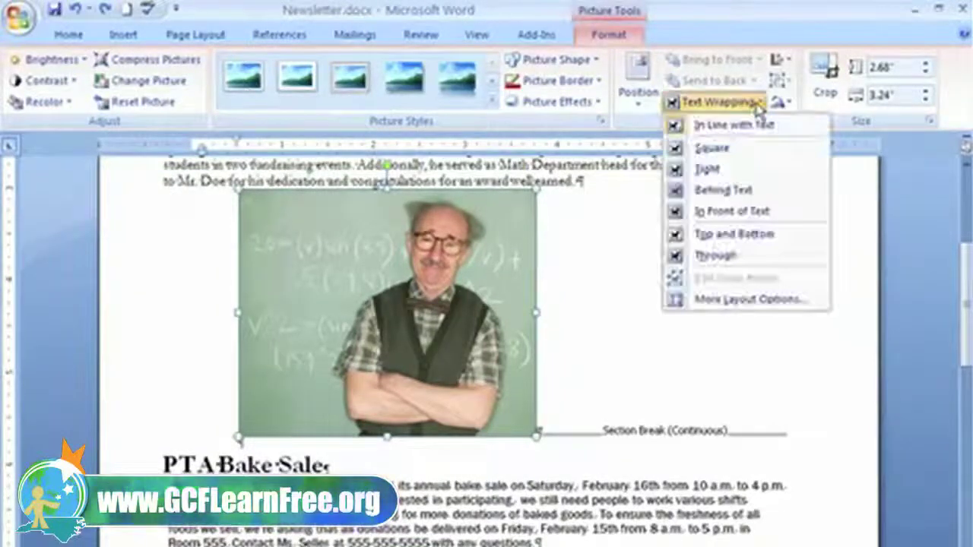
click(729, 150)
drag(524, 266, 585, 281)
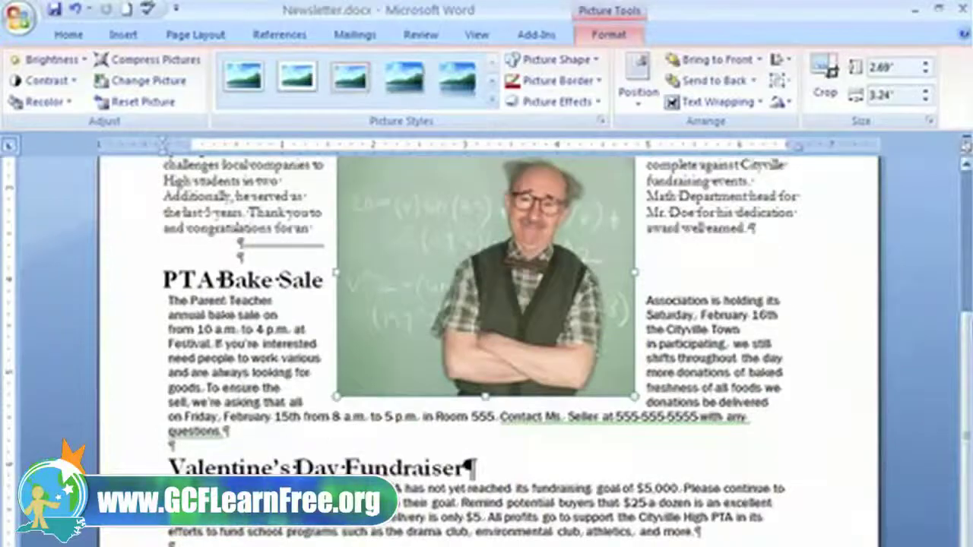
scroll(969, 346, up, 1)
click(758, 102)
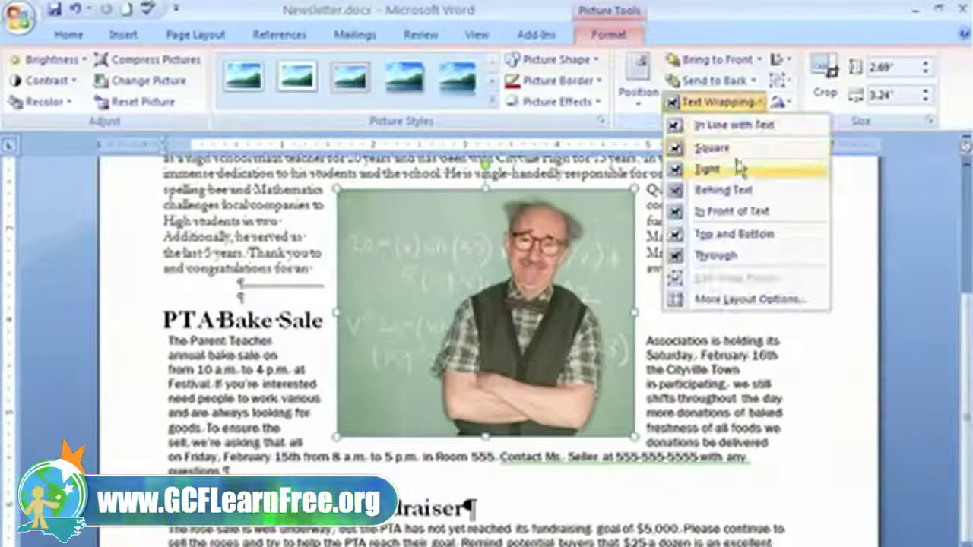
click(741, 196)
drag(606, 276, 712, 262)
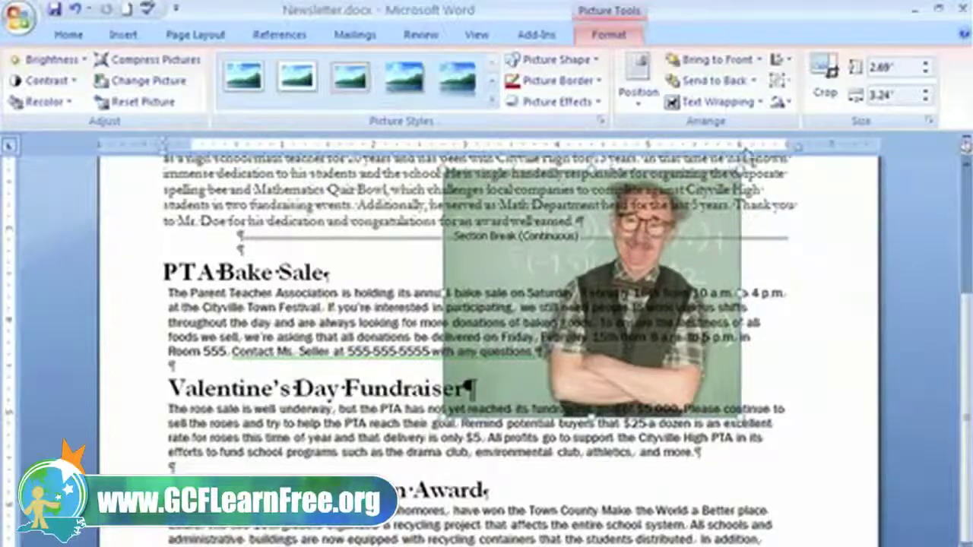
- Switch the photo to Tight wrapping and move it up beside the Teacher of the Year article
click(759, 102)
click(755, 173)
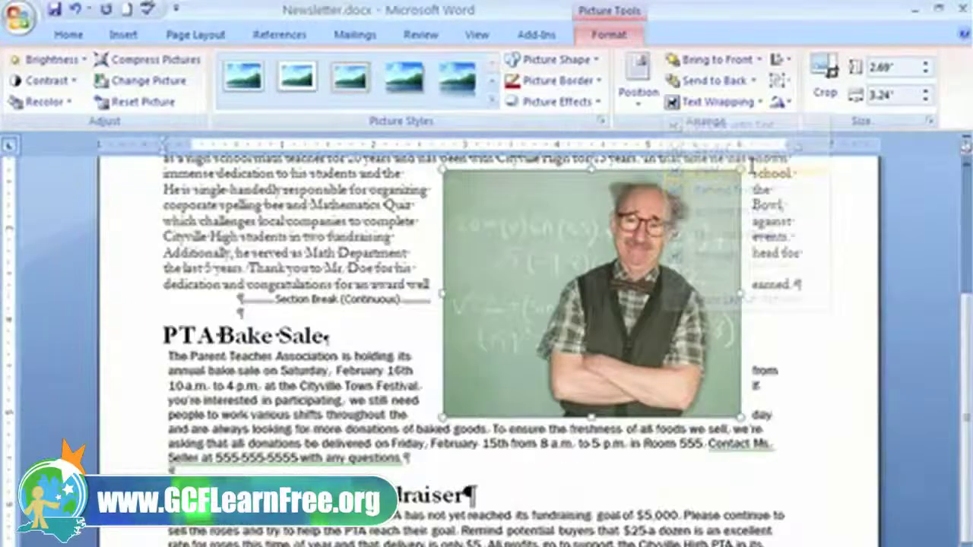
drag(967, 390, 963, 316)
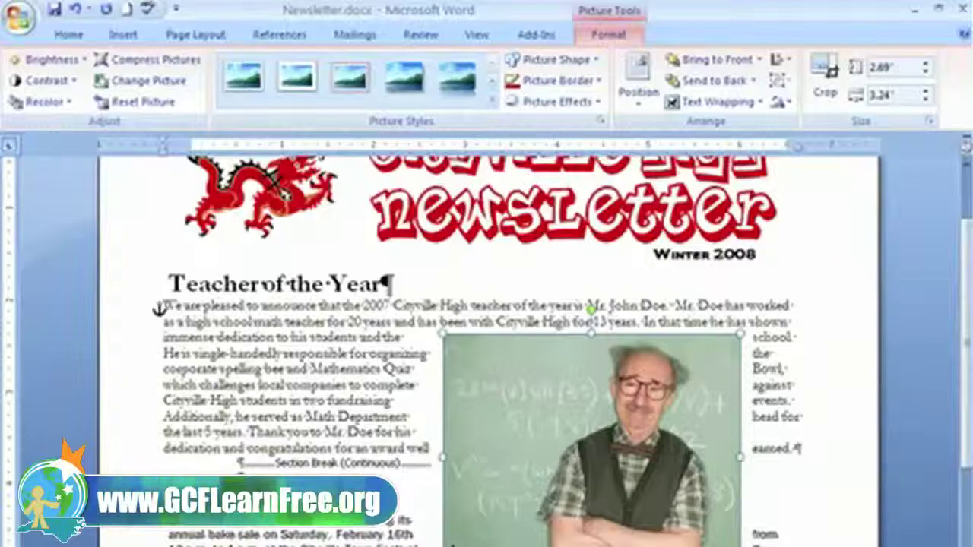
drag(486, 528, 542, 488)
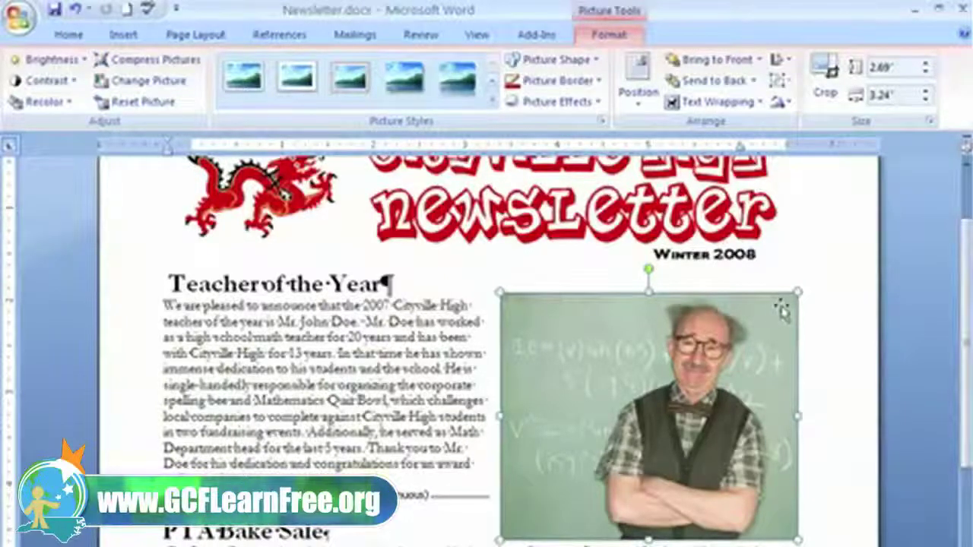
click(756, 101)
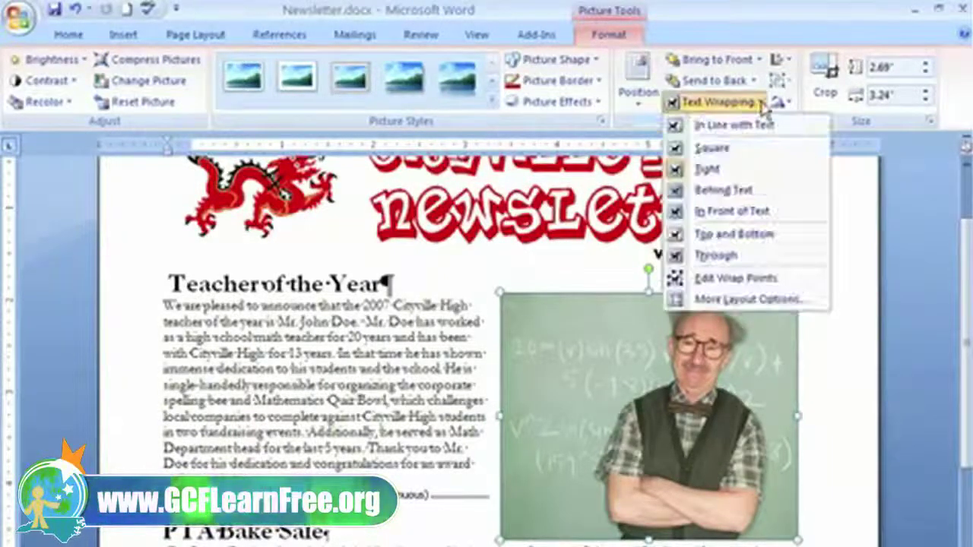
click(751, 299)
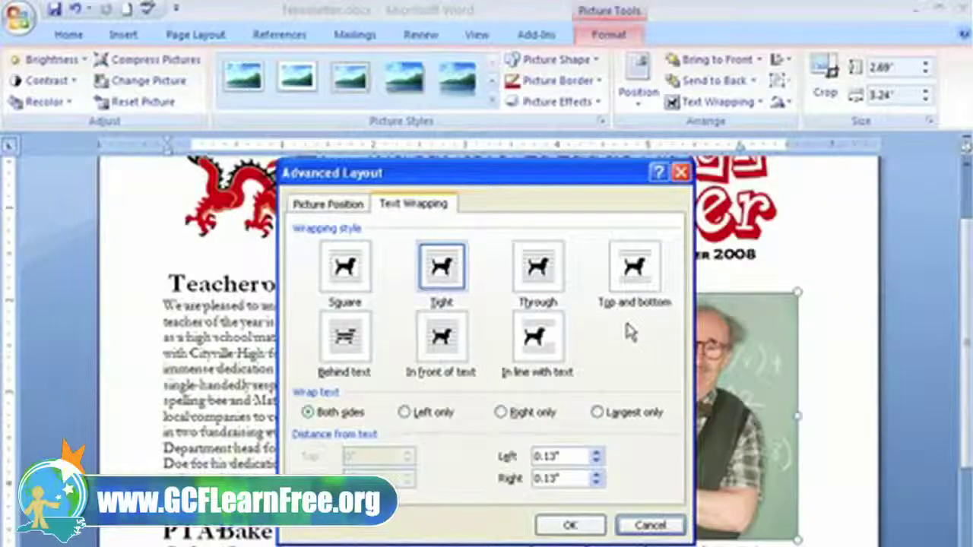
click(648, 524)
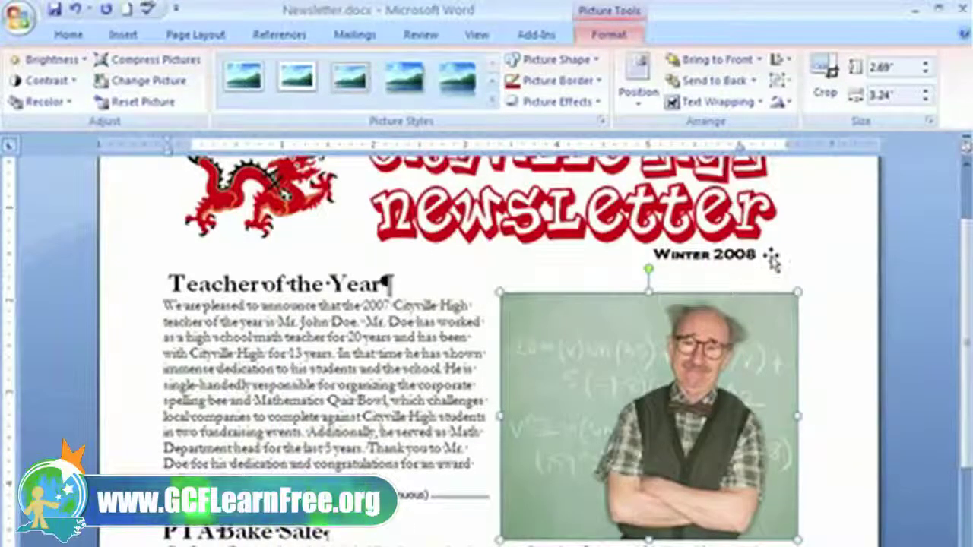
click(797, 257)
scroll(795, 259, up, 2)
click(823, 314)
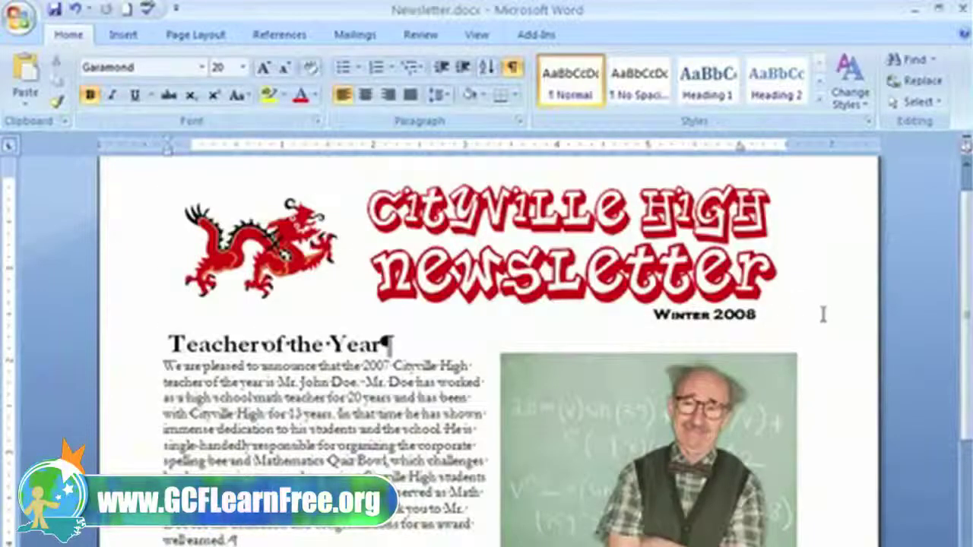
- Insert a blank line above the Teacher of the Year heading, then double-click the photo
click(167, 344)
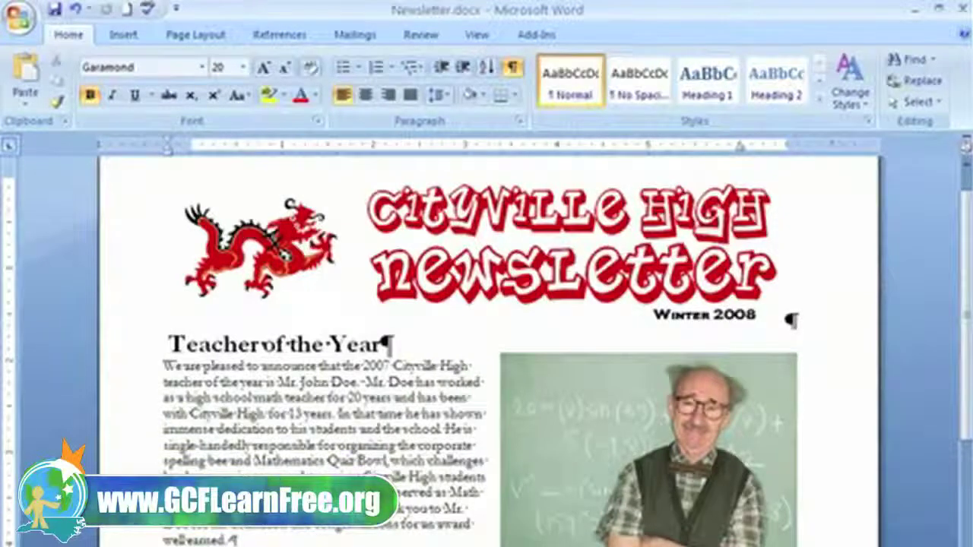
key(Return)
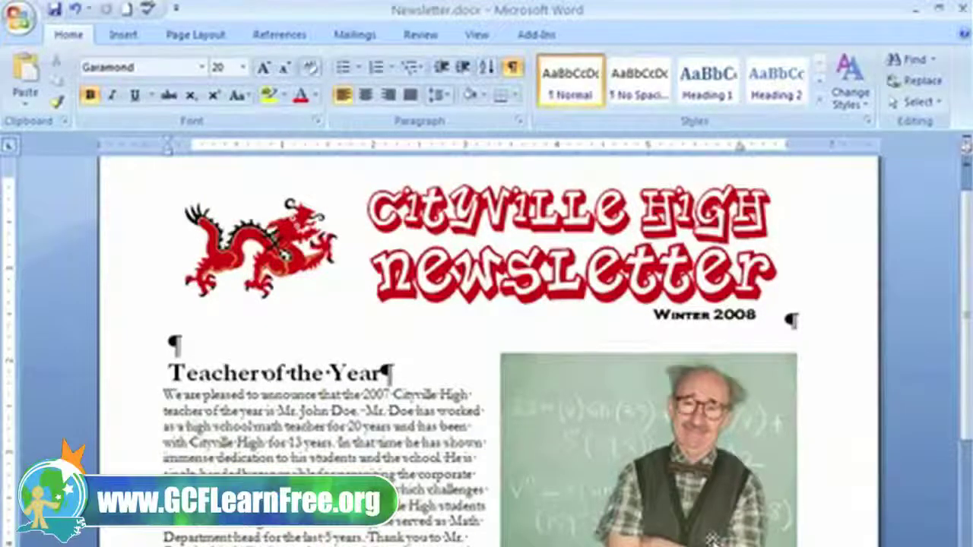
click(710, 538)
double_click(711, 538)
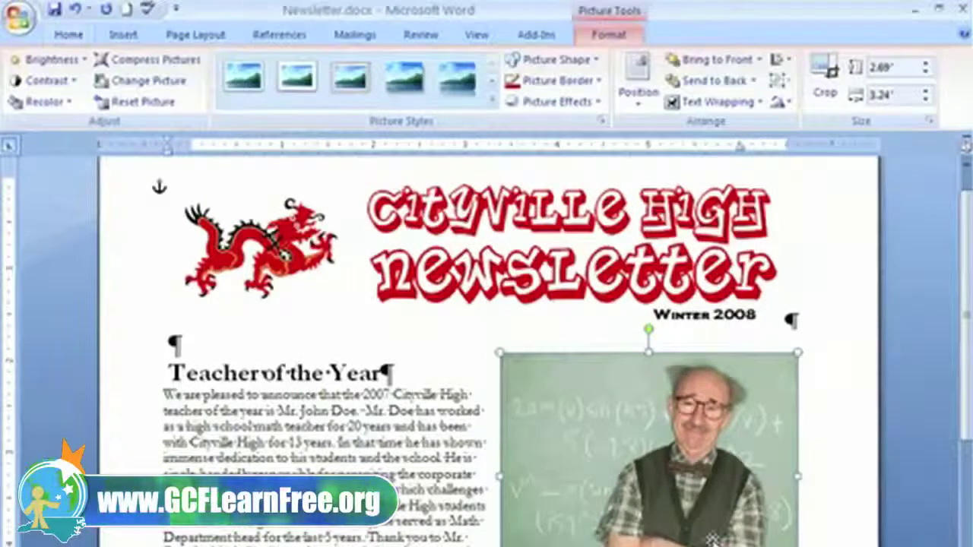
- Crop the photo's left and bottom edges to about 1.94" by 2.38", then adjust its top-left corner
click(823, 82)
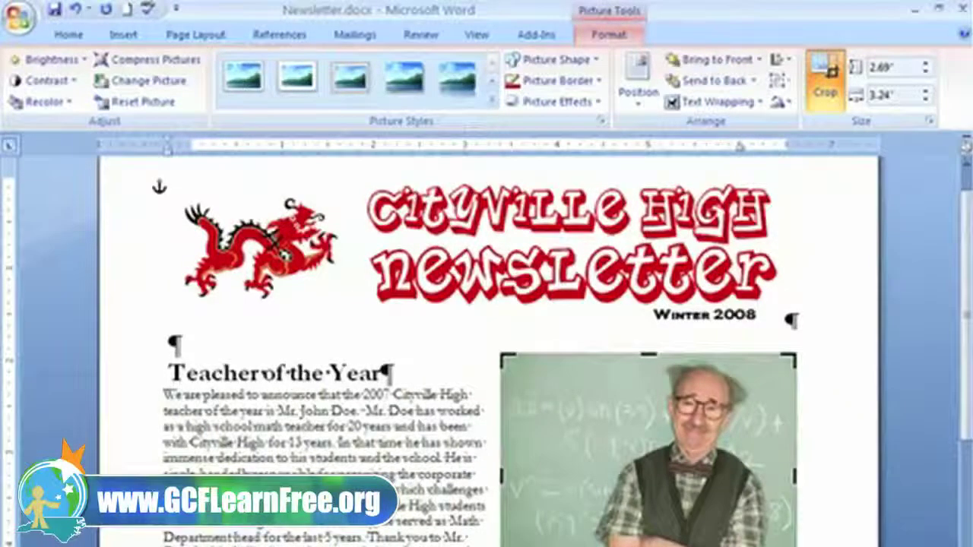
drag(502, 475, 554, 475)
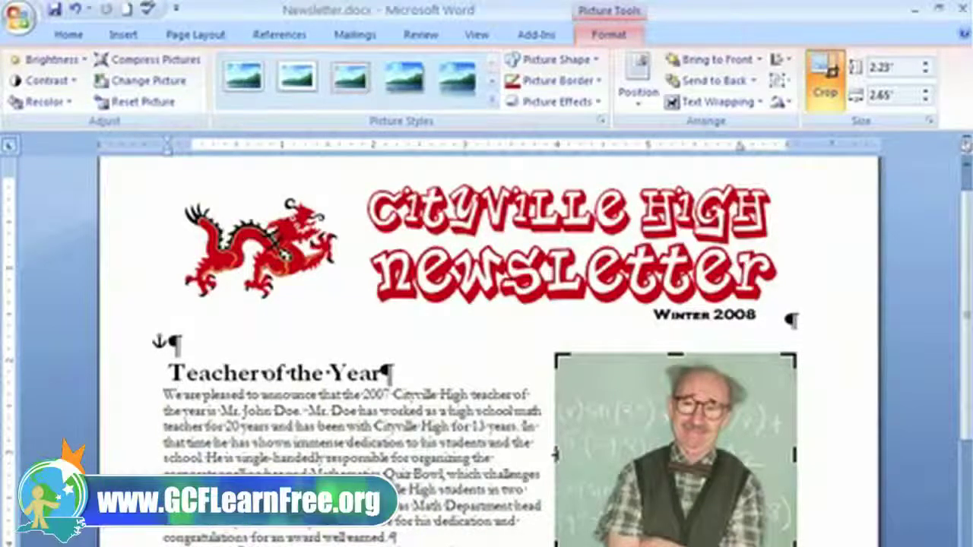
drag(555, 453, 587, 456)
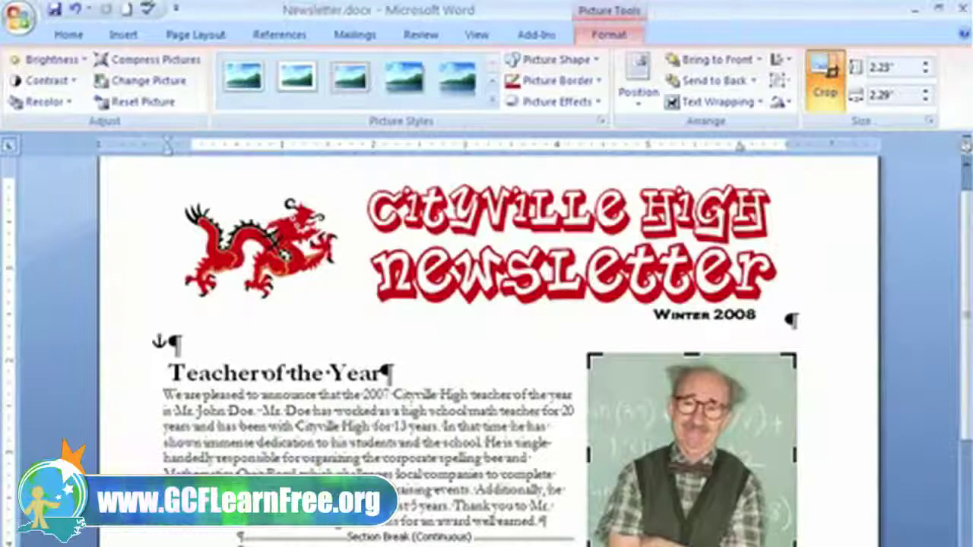
drag(681, 545, 682, 524)
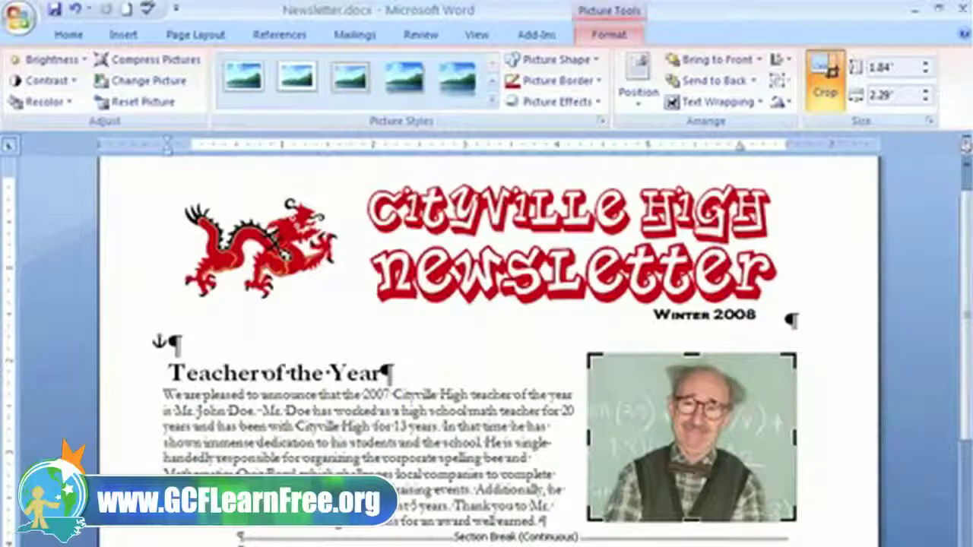
click(825, 100)
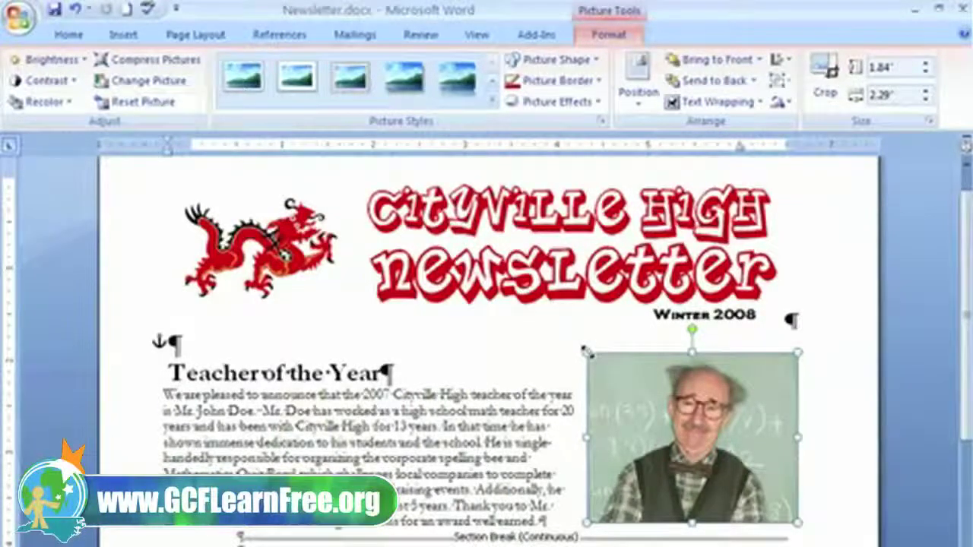
drag(585, 353, 576, 343)
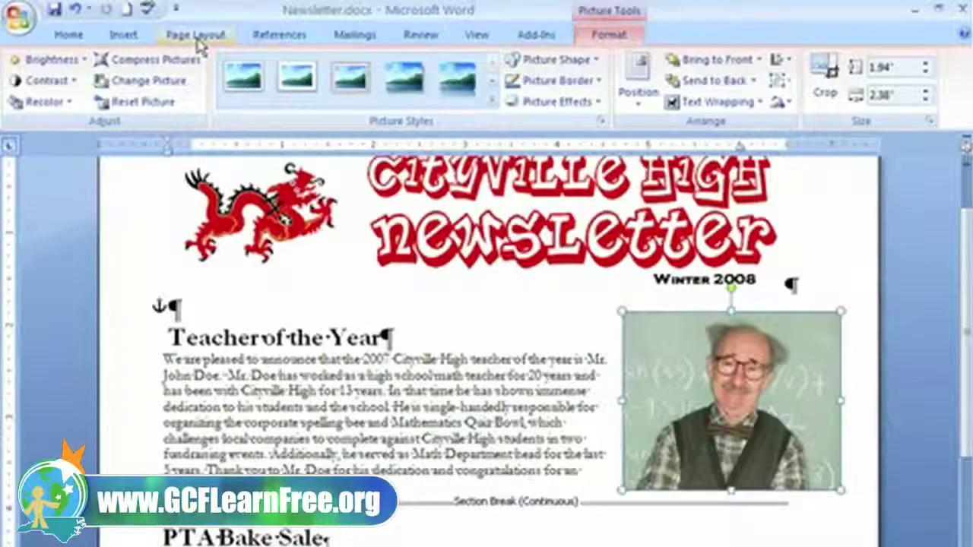
- Compress the pictures at Print (220 ppi) with cropped areas deleted
click(196, 61)
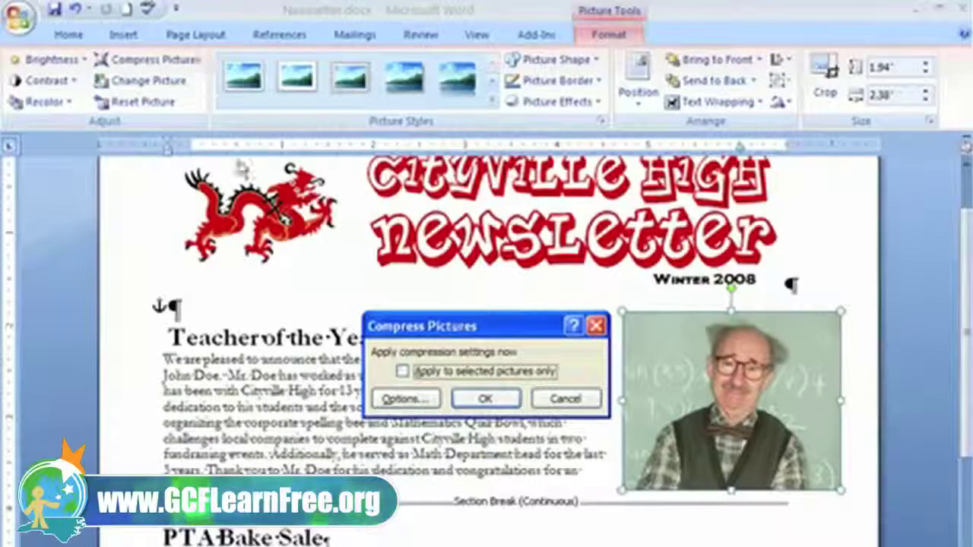
click(386, 405)
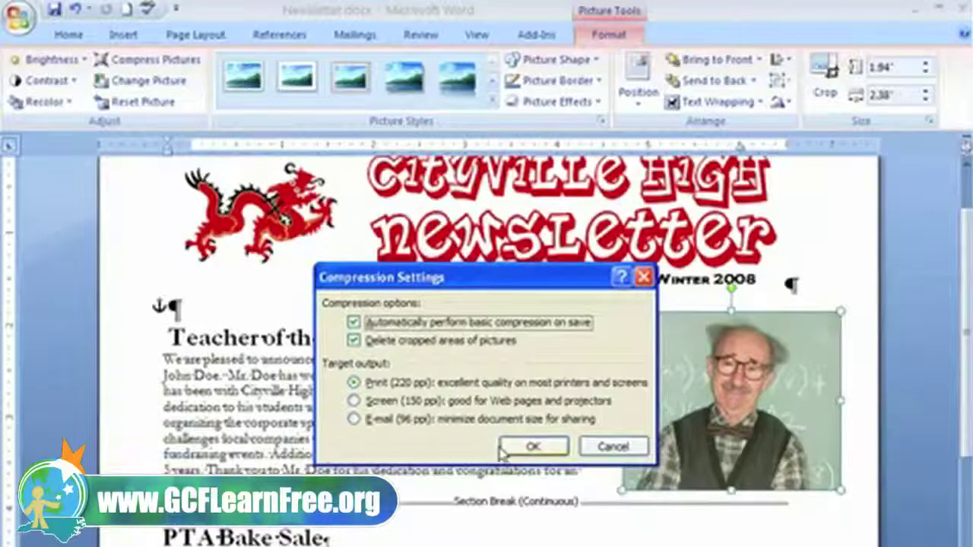
click(533, 447)
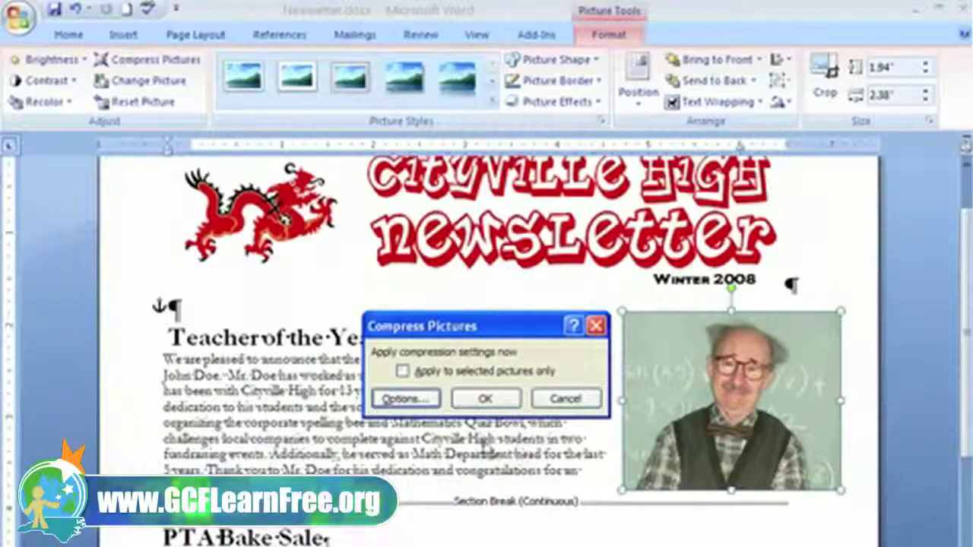
click(465, 407)
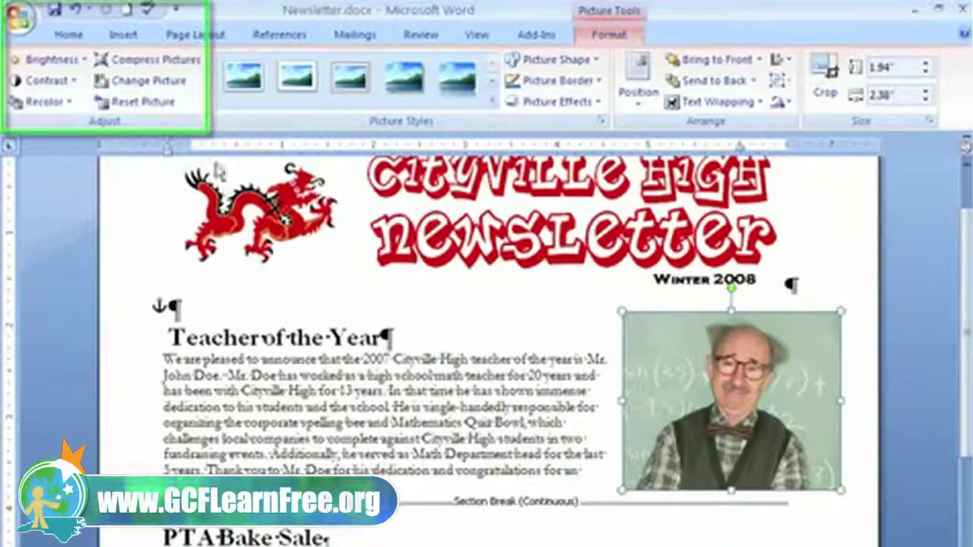
click(187, 85)
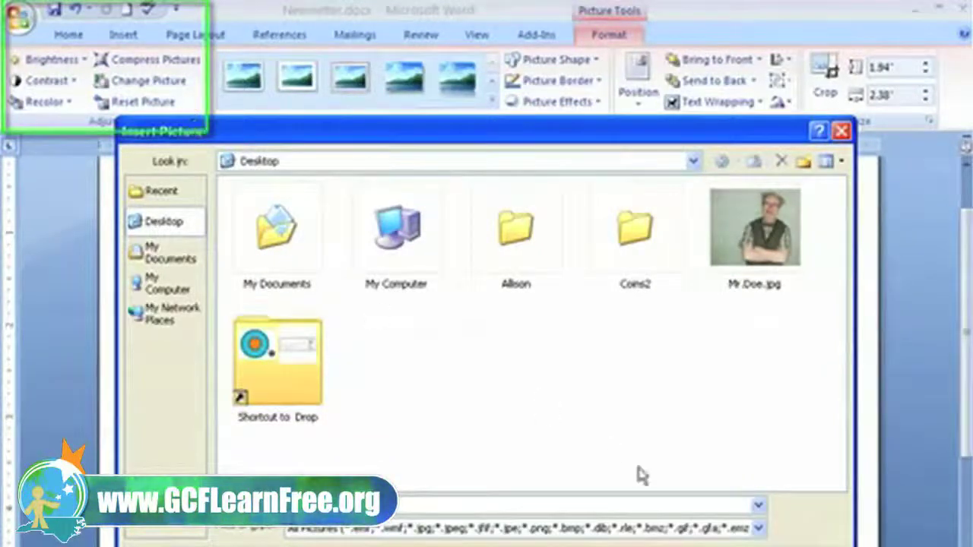
key(Return)
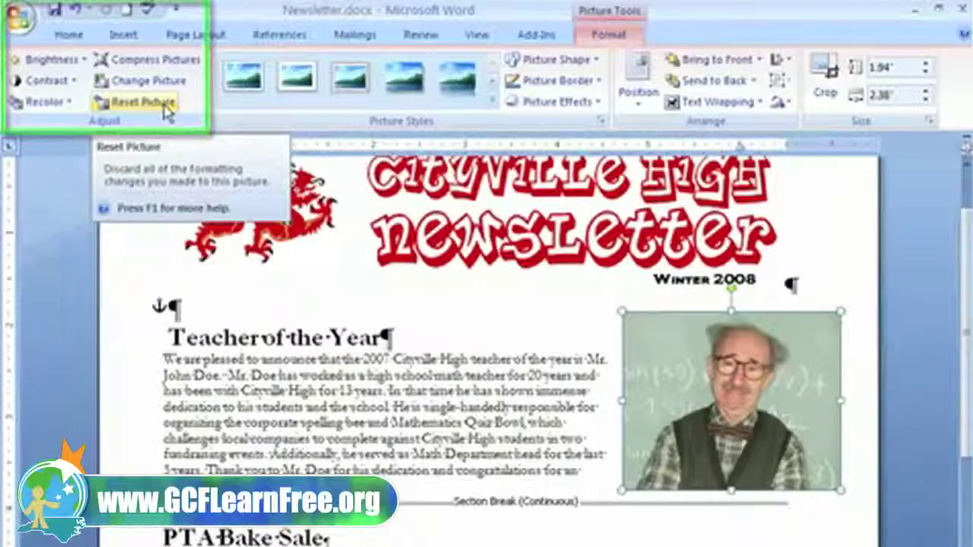
click(85, 70)
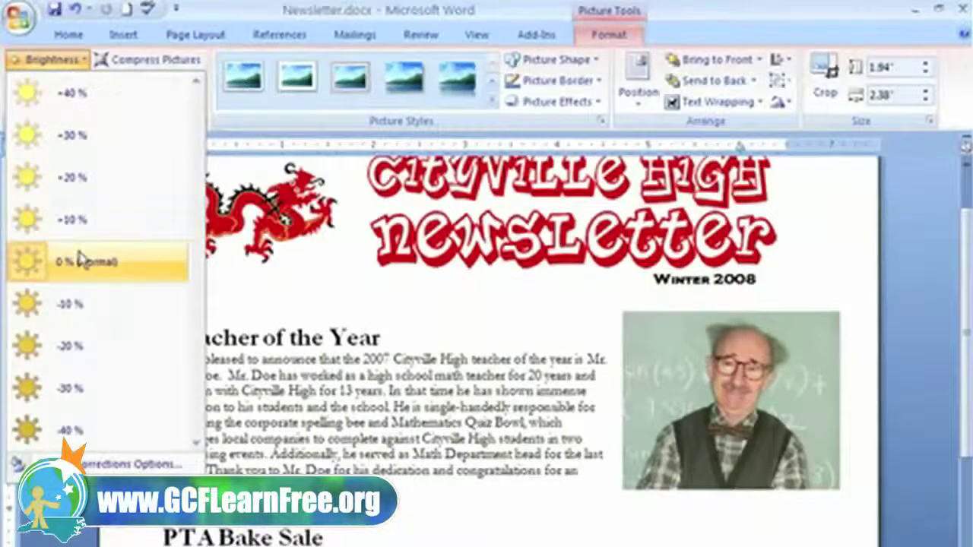
click(71, 62)
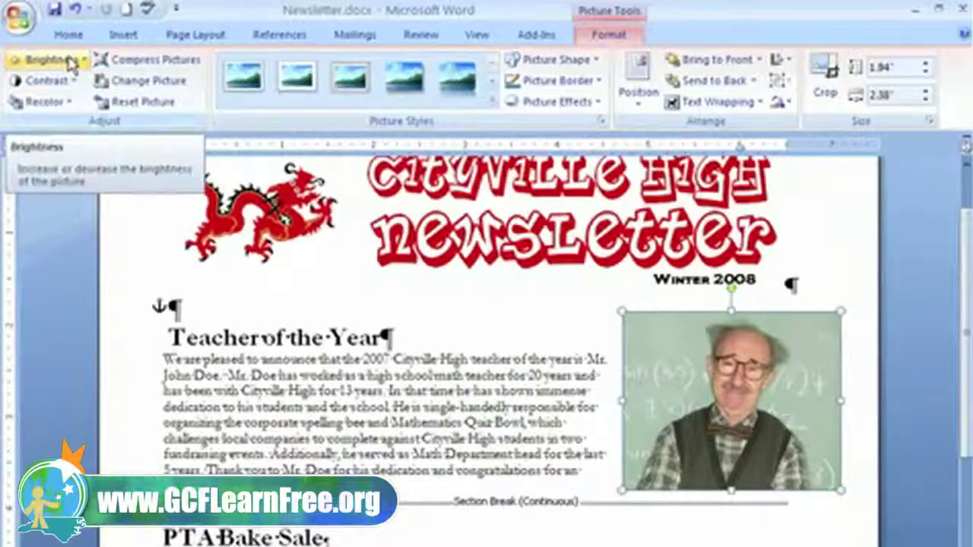
click(74, 104)
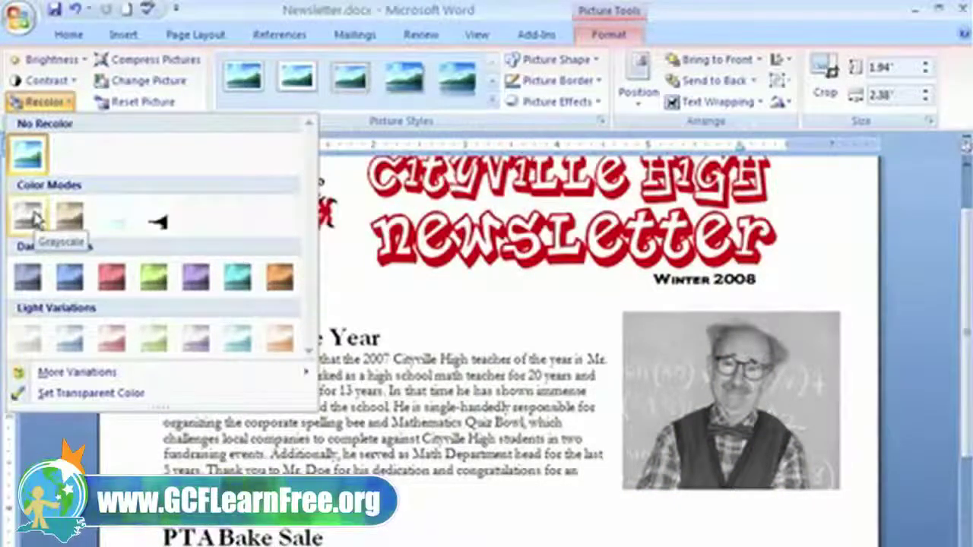
click(48, 103)
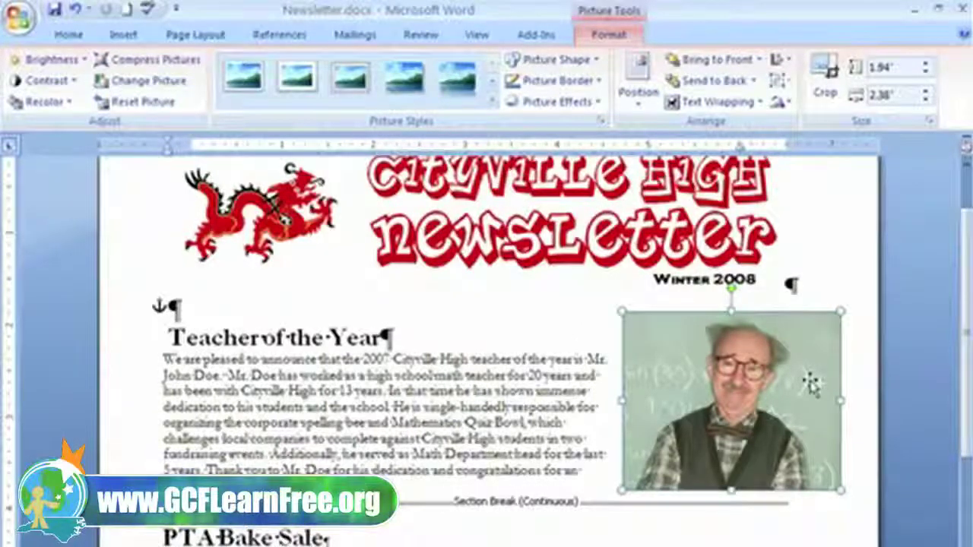
- Try plus and sun picture shapes, then set the photo's shape to Oval
click(596, 61)
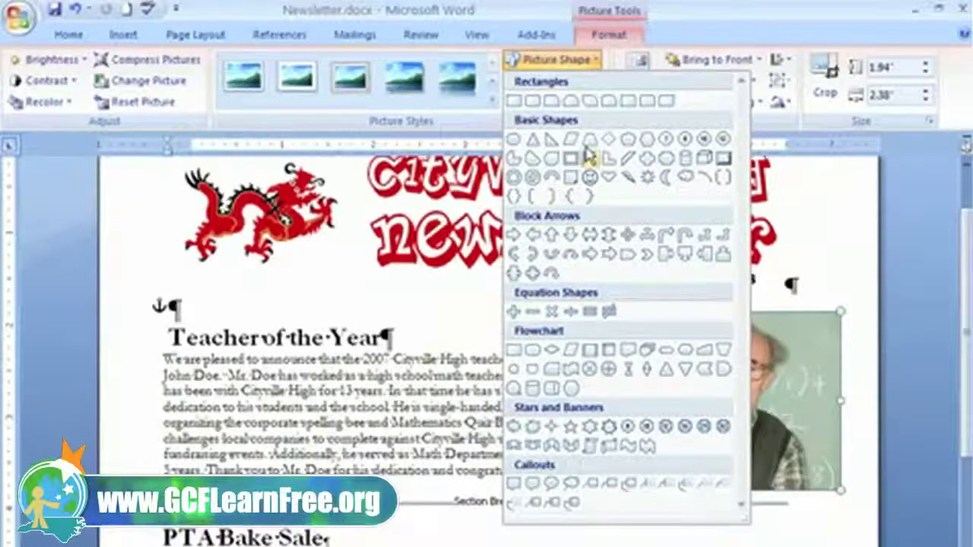
click(514, 313)
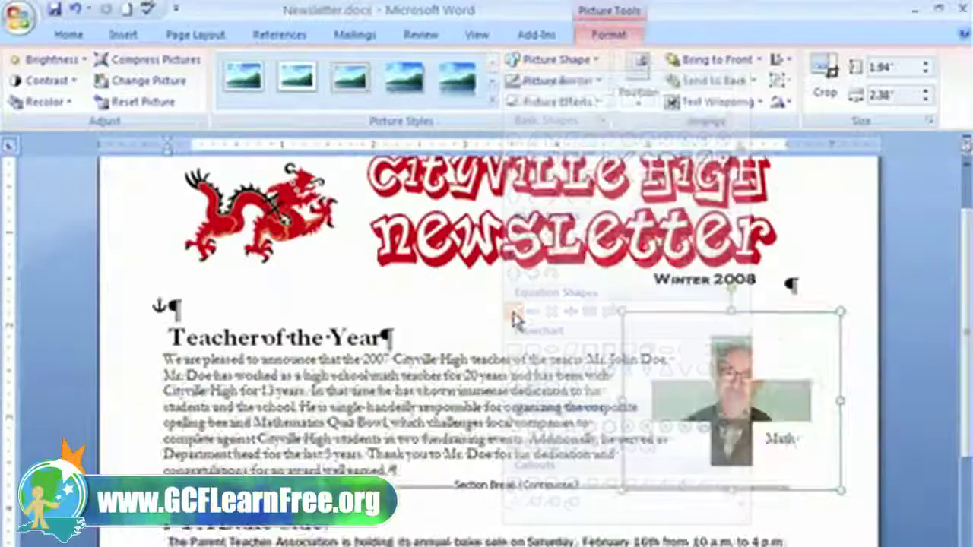
click(599, 61)
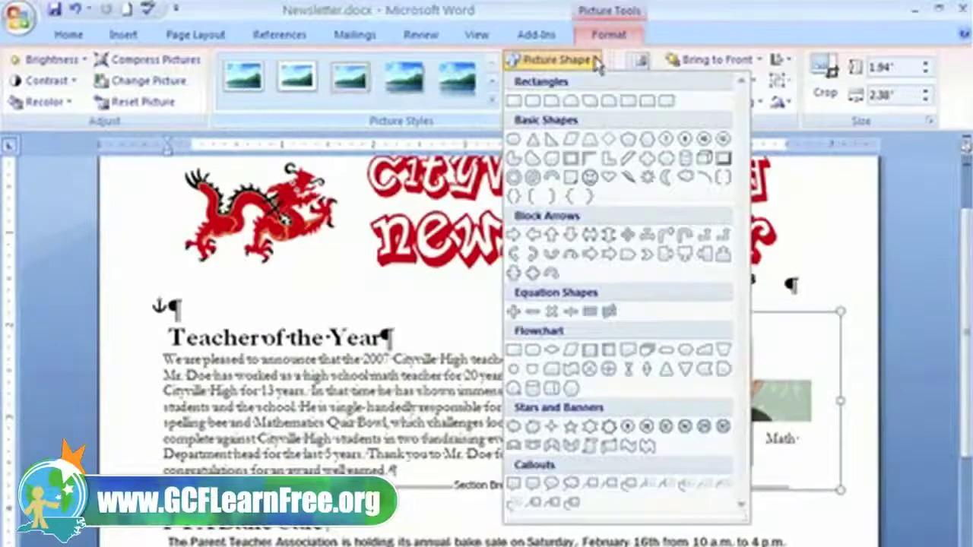
click(648, 179)
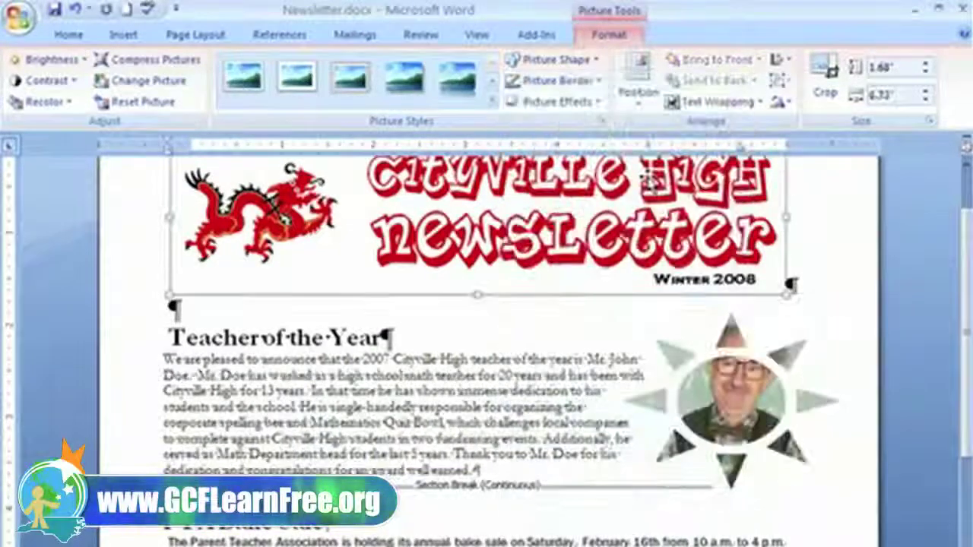
click(551, 59)
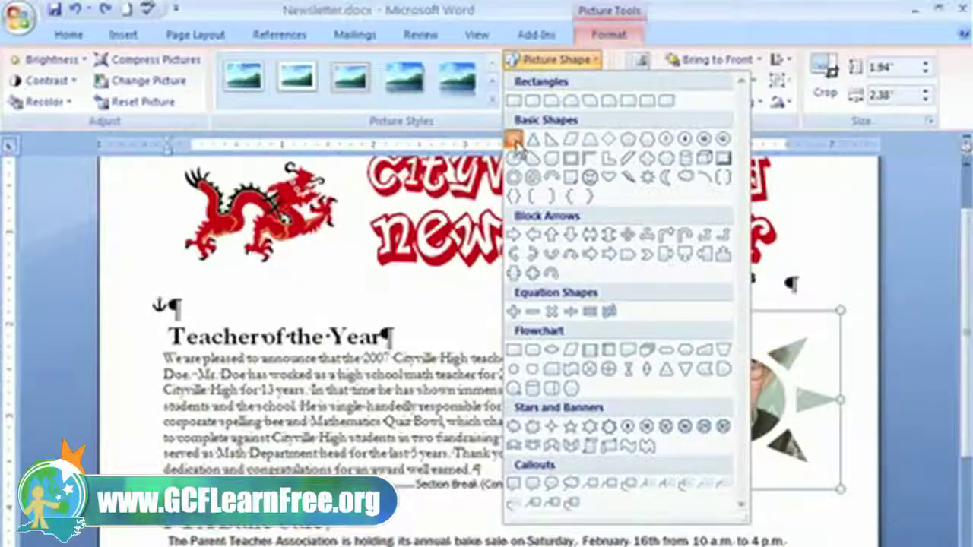
click(514, 140)
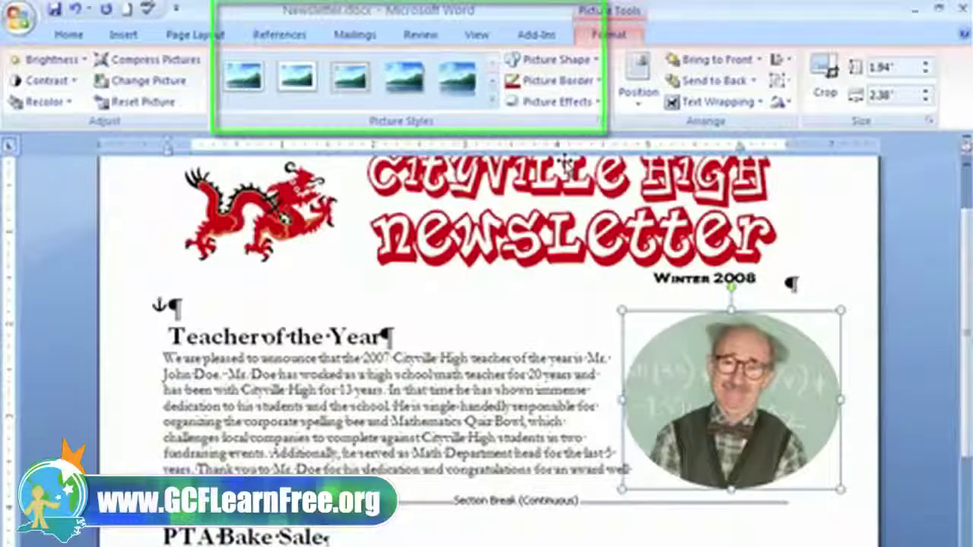
- Try a black double frame, then apply the soft-edged rounded rectangle picture style
click(492, 82)
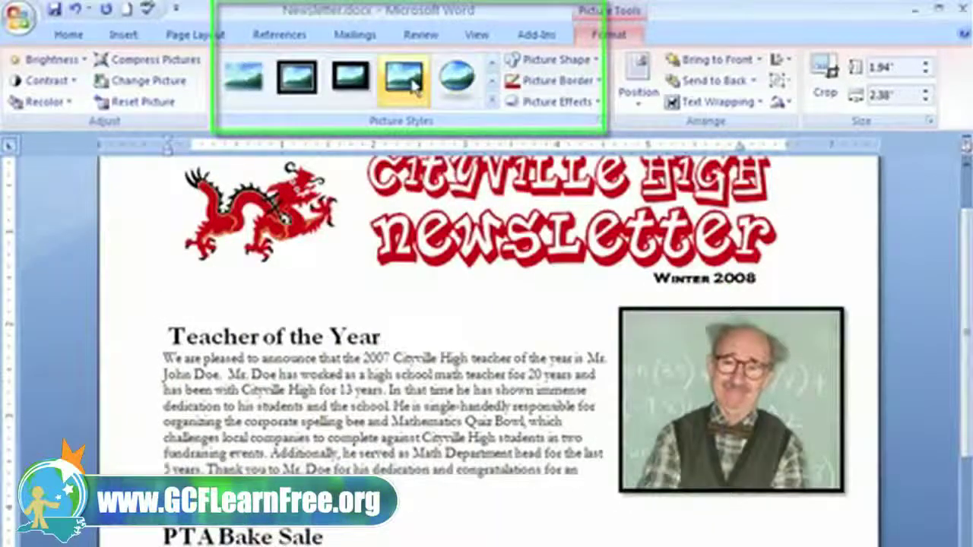
click(295, 85)
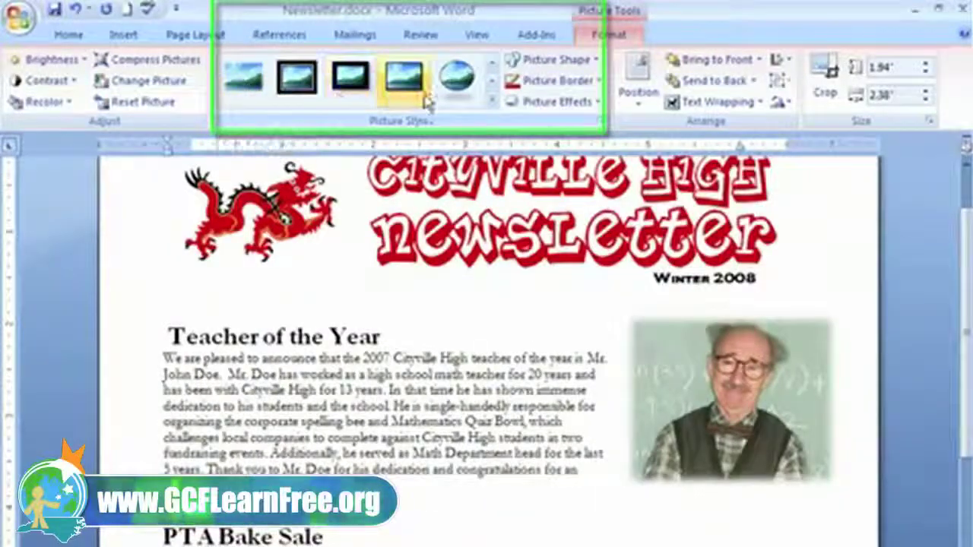
click(491, 102)
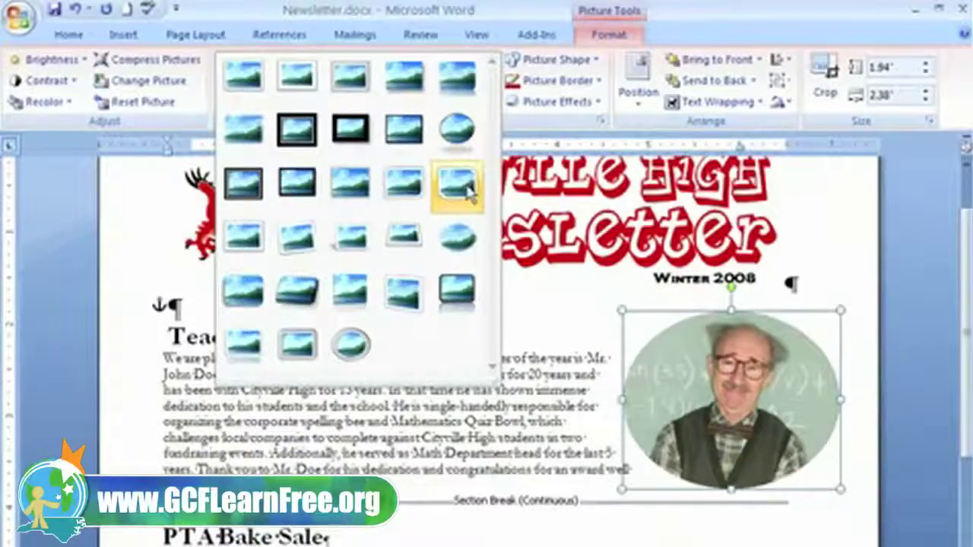
click(245, 296)
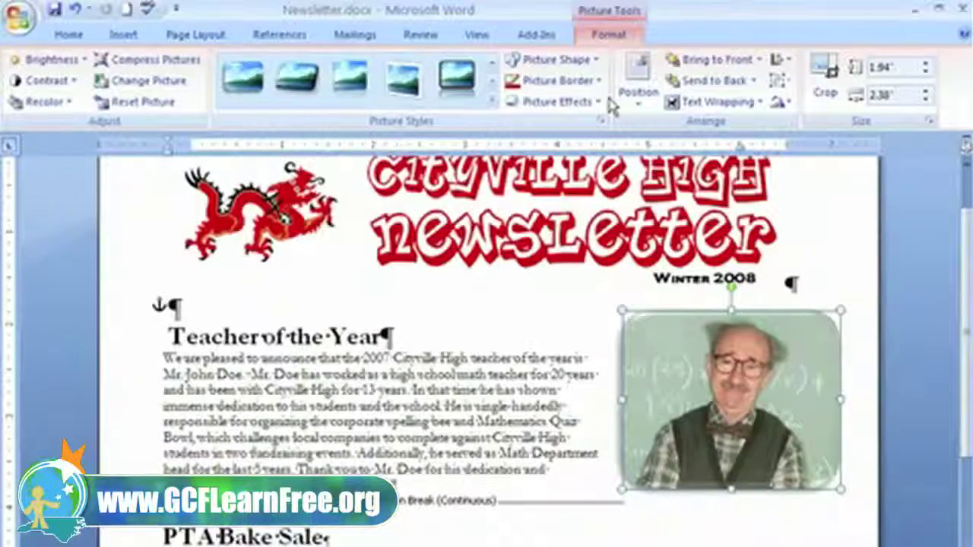
click(587, 81)
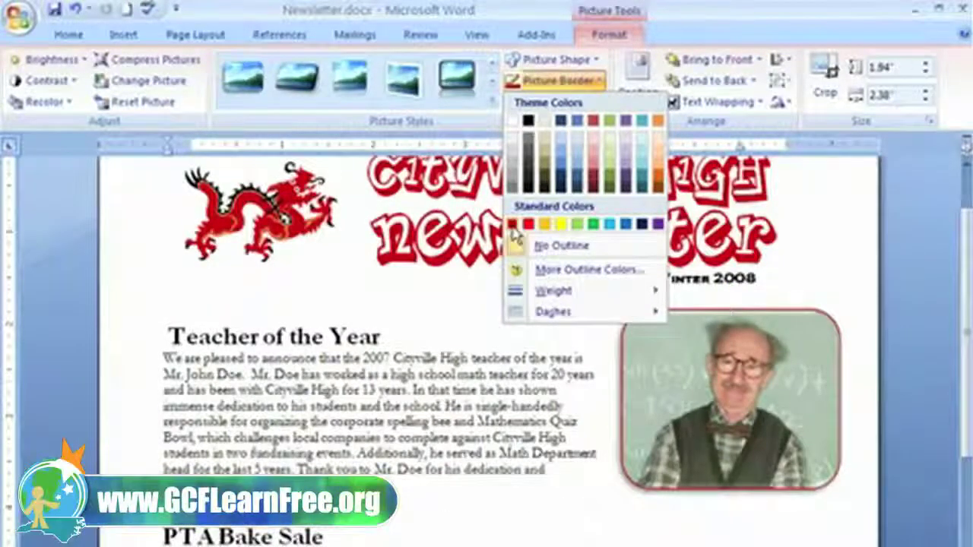
- Outline the photo with a Dark Red picture border at 6 pt weight
click(512, 227)
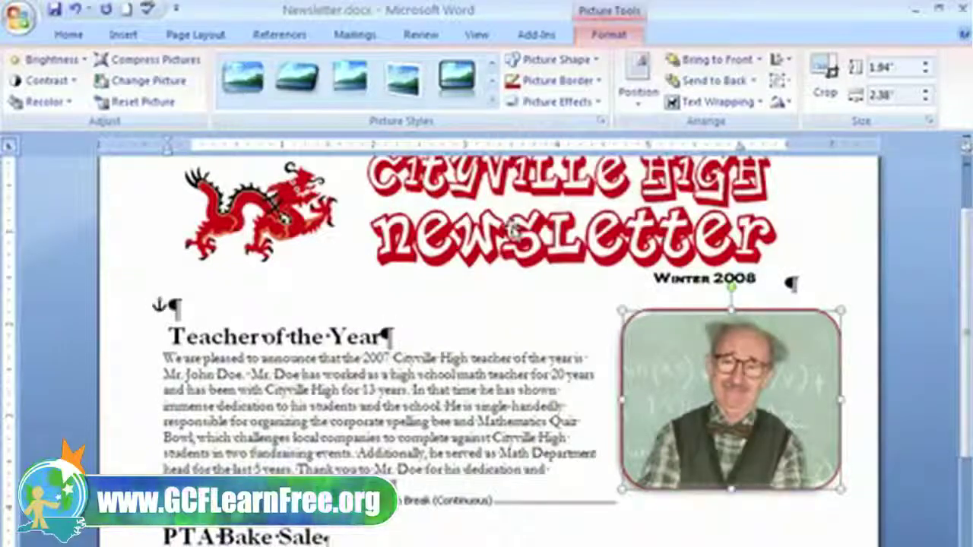
click(597, 82)
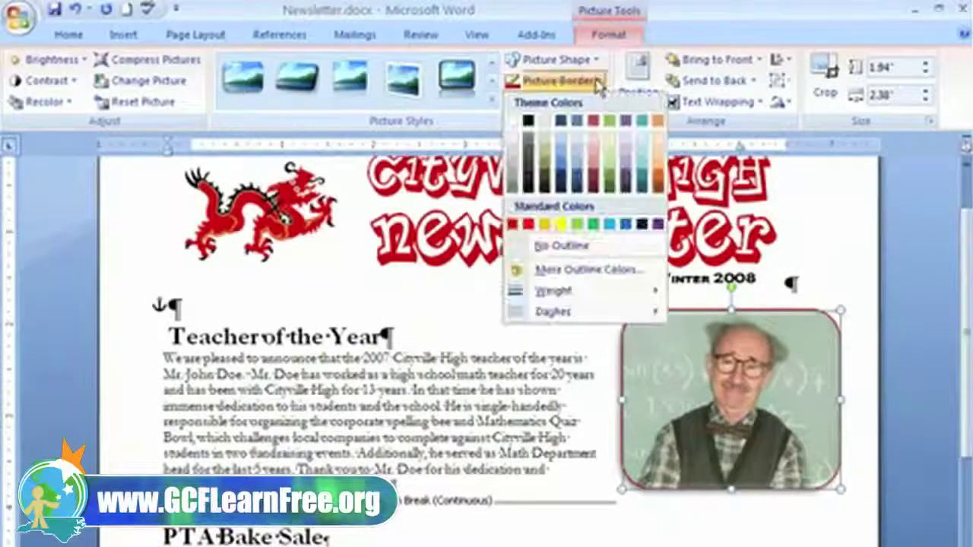
click(598, 84)
click(591, 85)
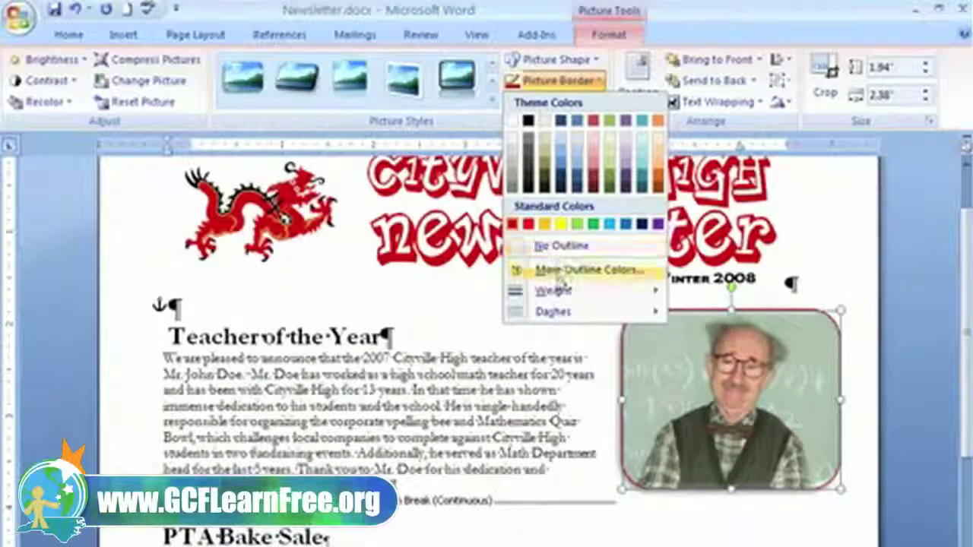
mouse_move(554, 290)
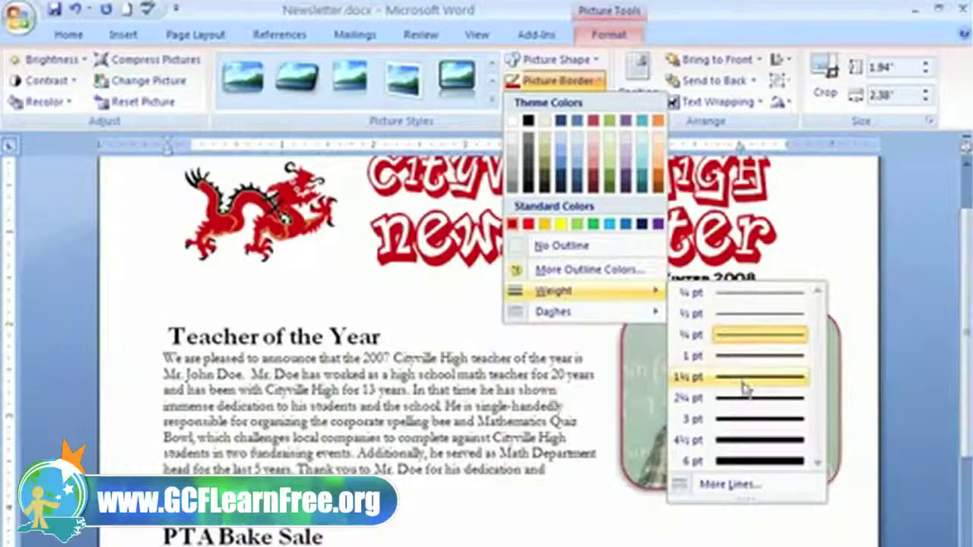
click(749, 462)
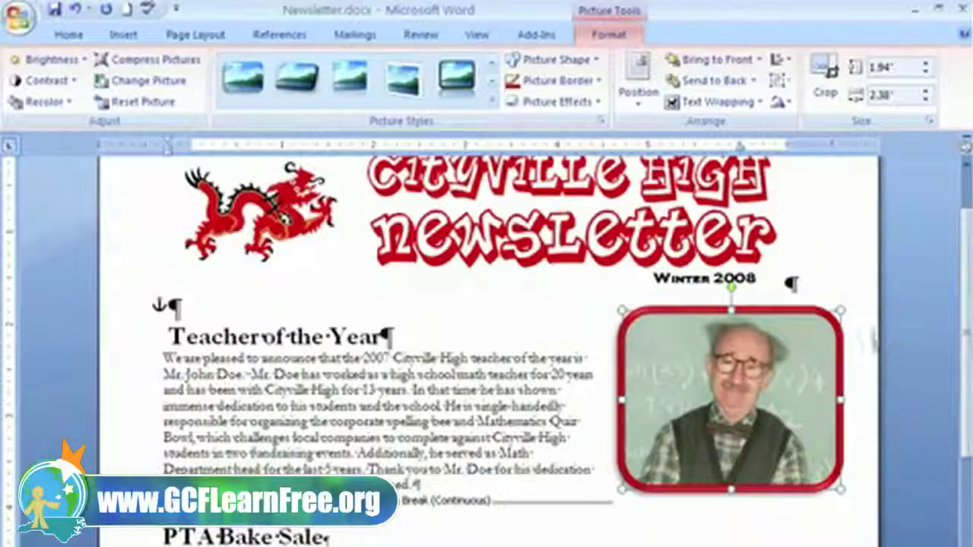
click(870, 340)
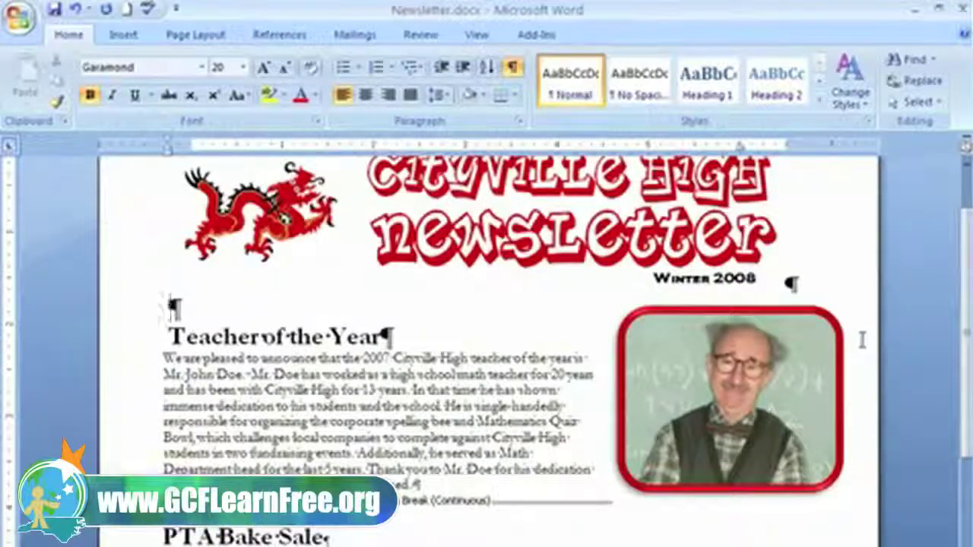